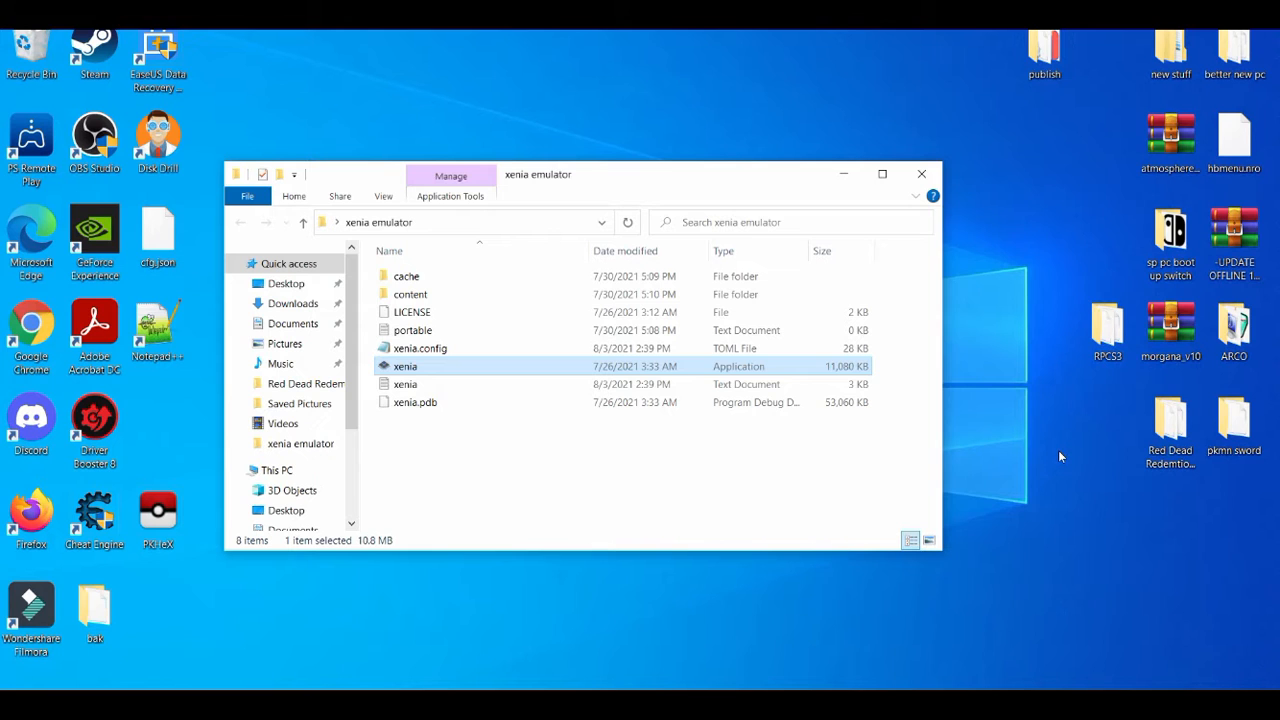
Launch the xenia emulator, check its CPU, GPU and Window options for settings, and close it again.
double_click(517, 376)
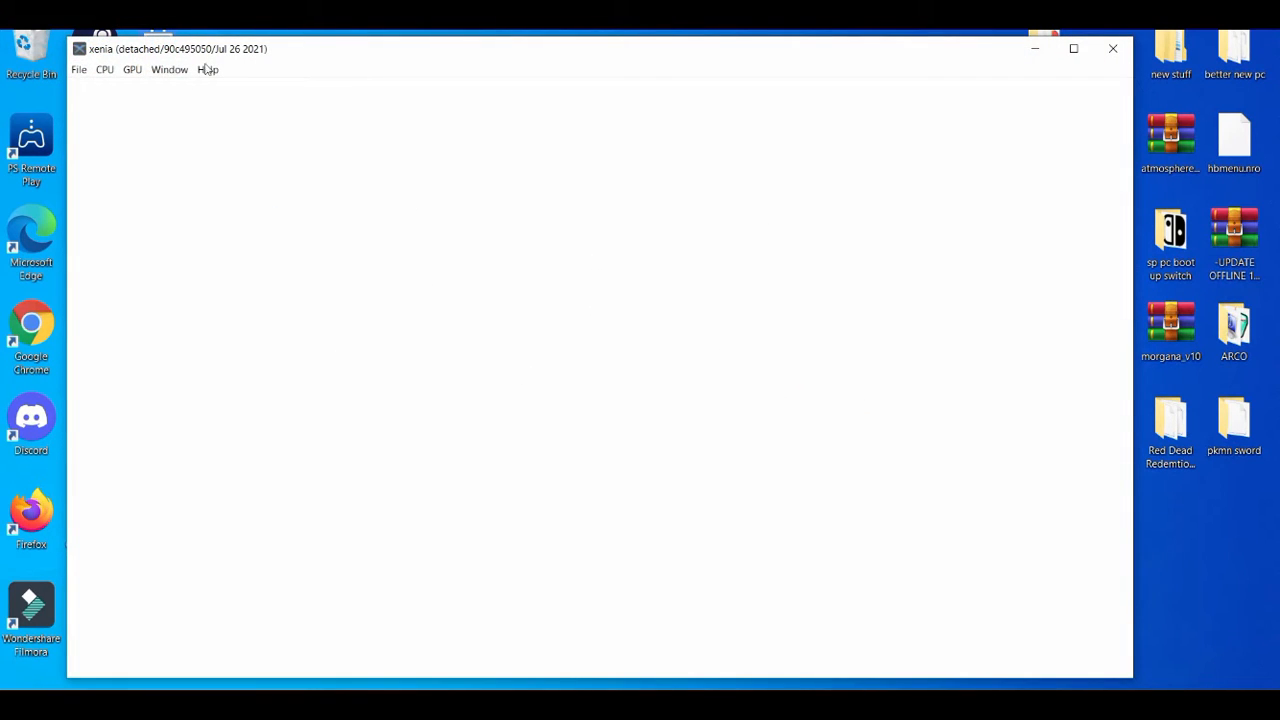
left_click(105, 70)
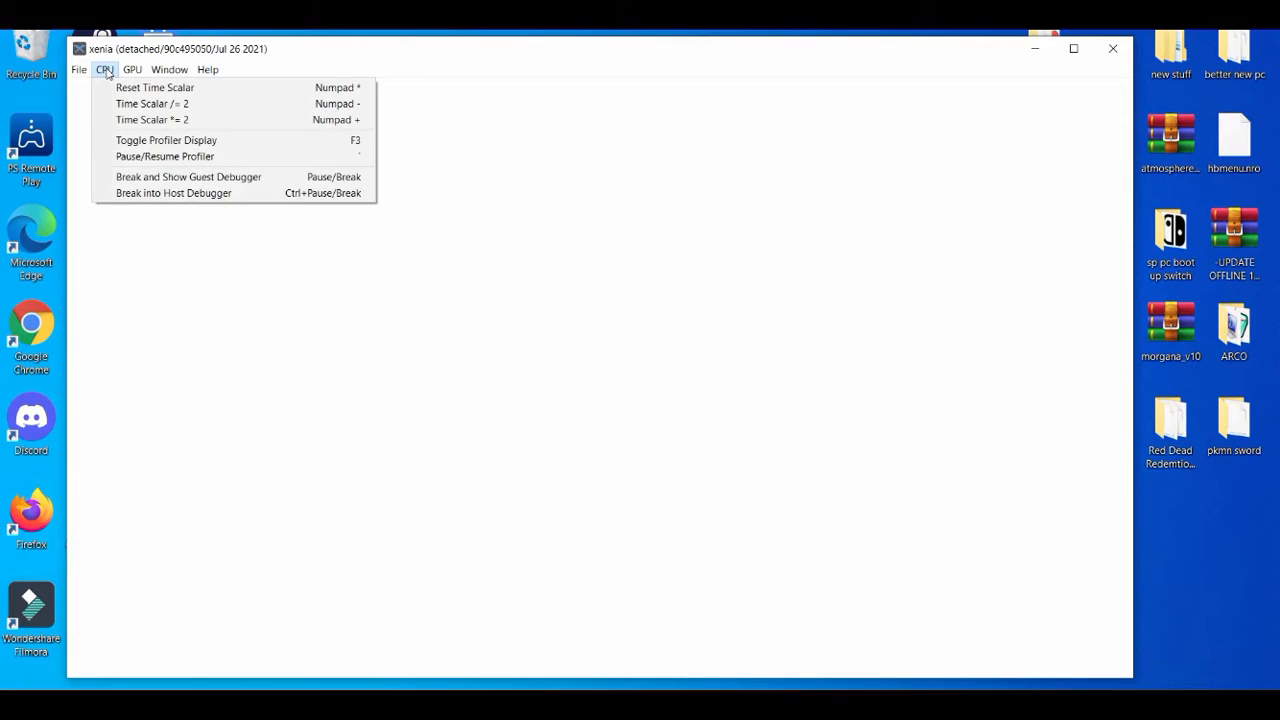
mouse_move(124, 78)
left_click(110, 72)
left_click(130, 70)
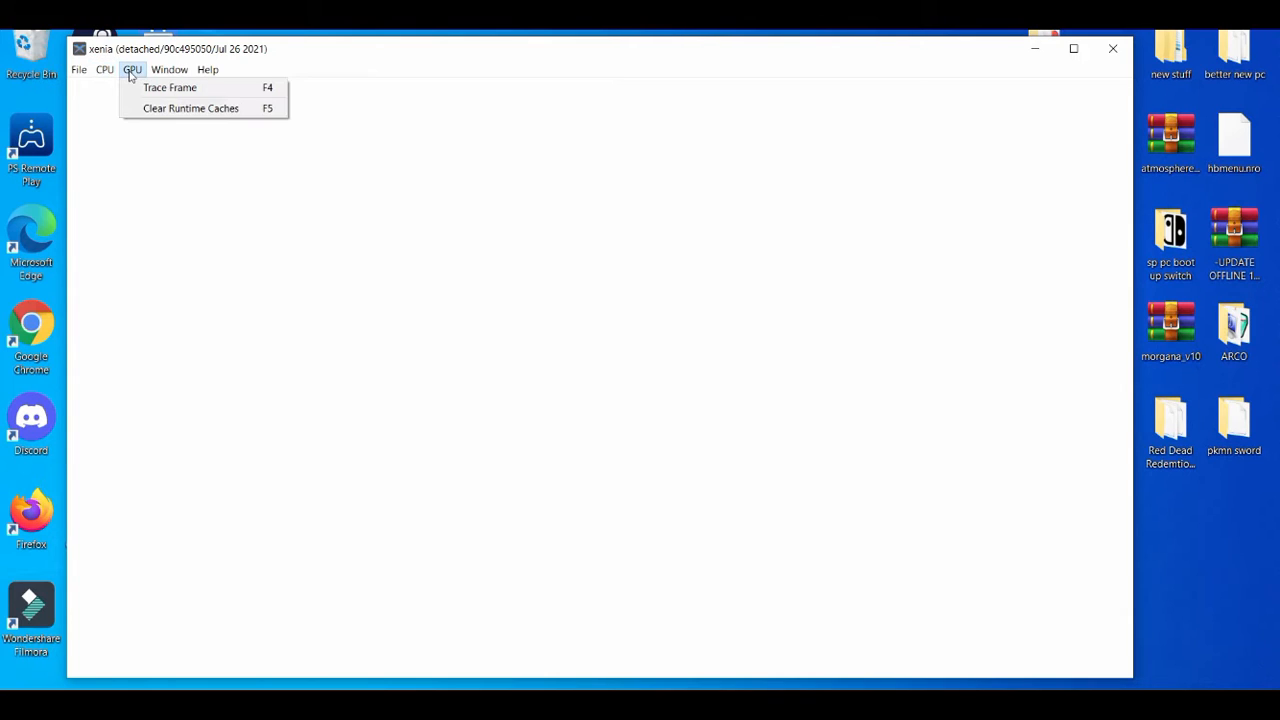
mouse_move(116, 76)
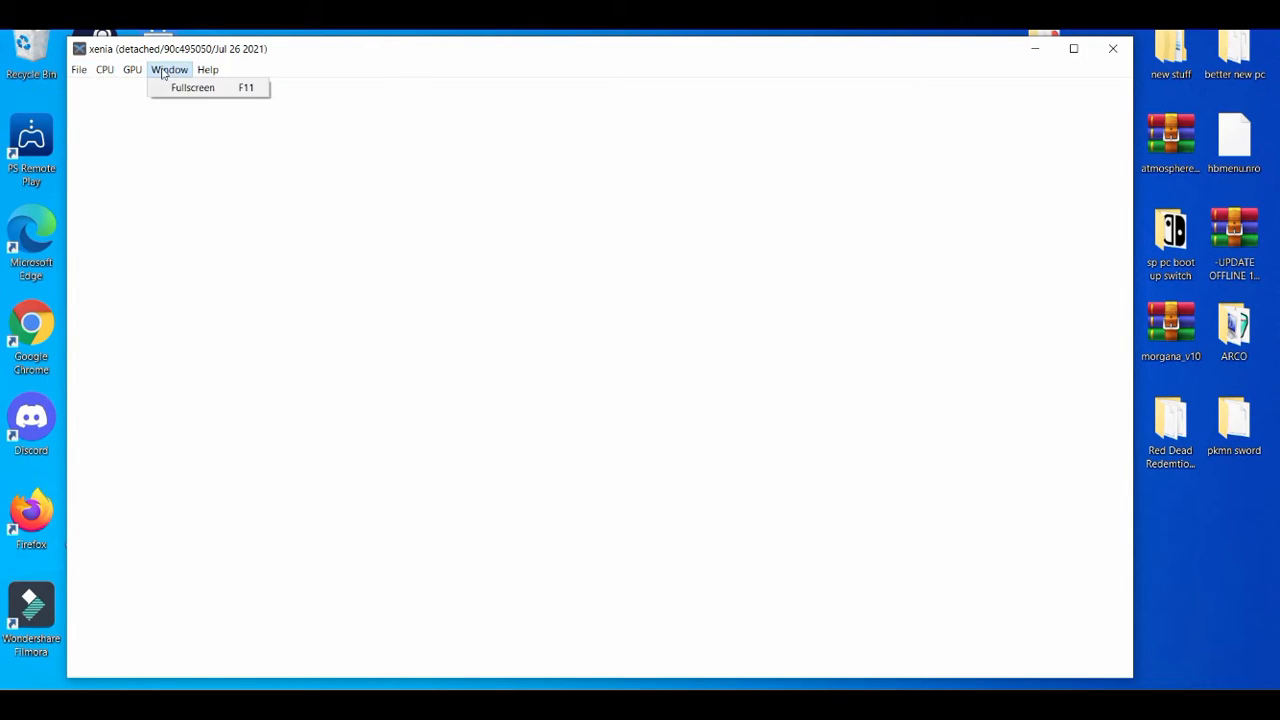
left_click(400, 72)
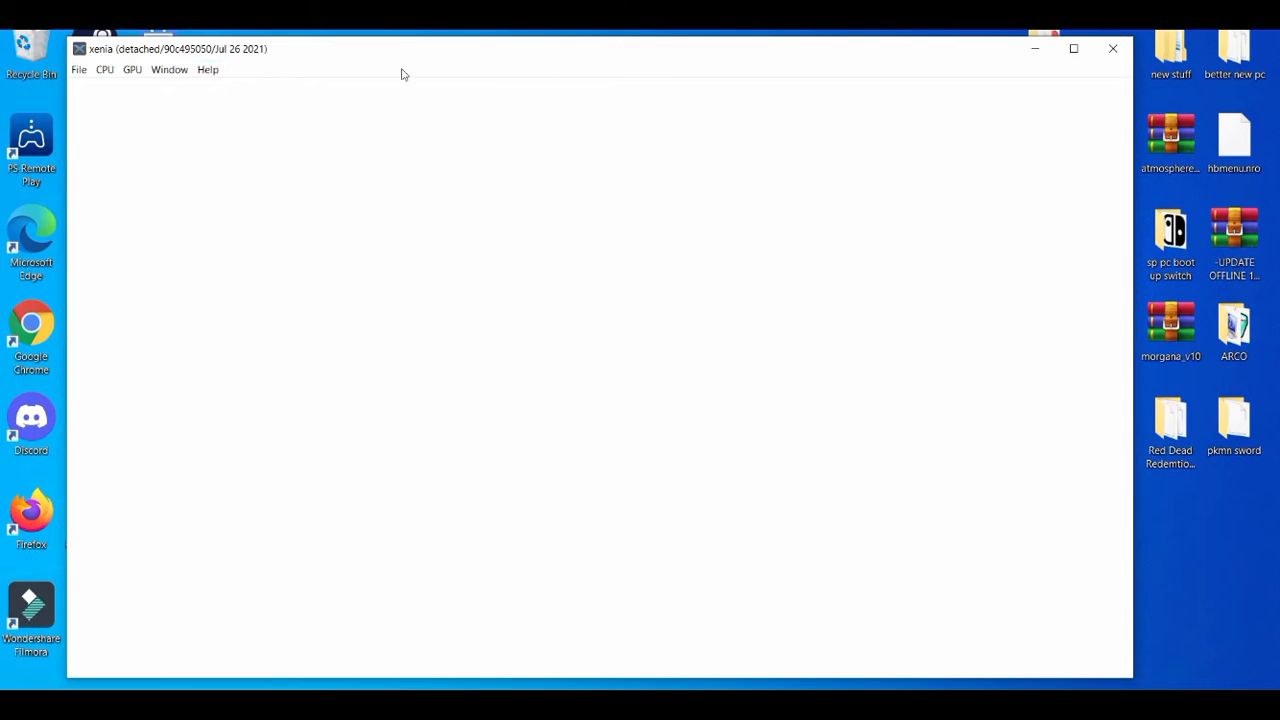
left_click(1121, 58)
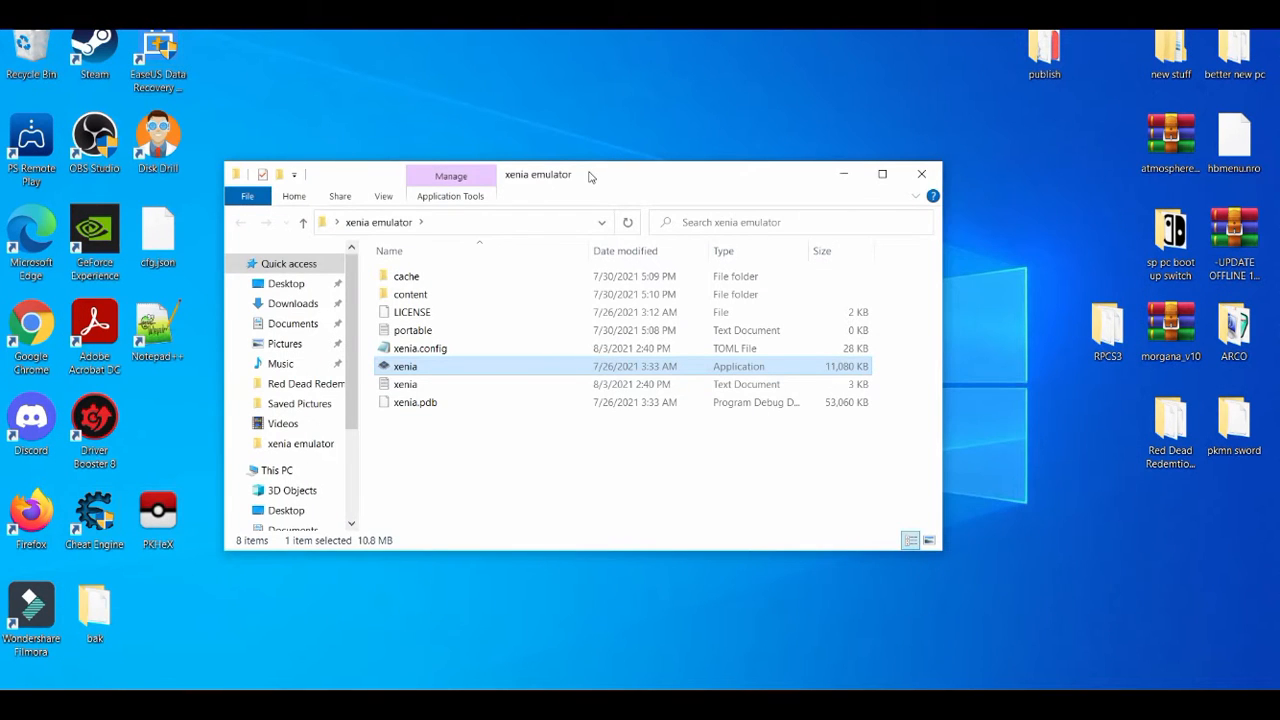
Open the xenia.config file from the xenia emulator folder in Notepad++ and reload its modified contents.
left_click_drag(589, 176, 605, 170)
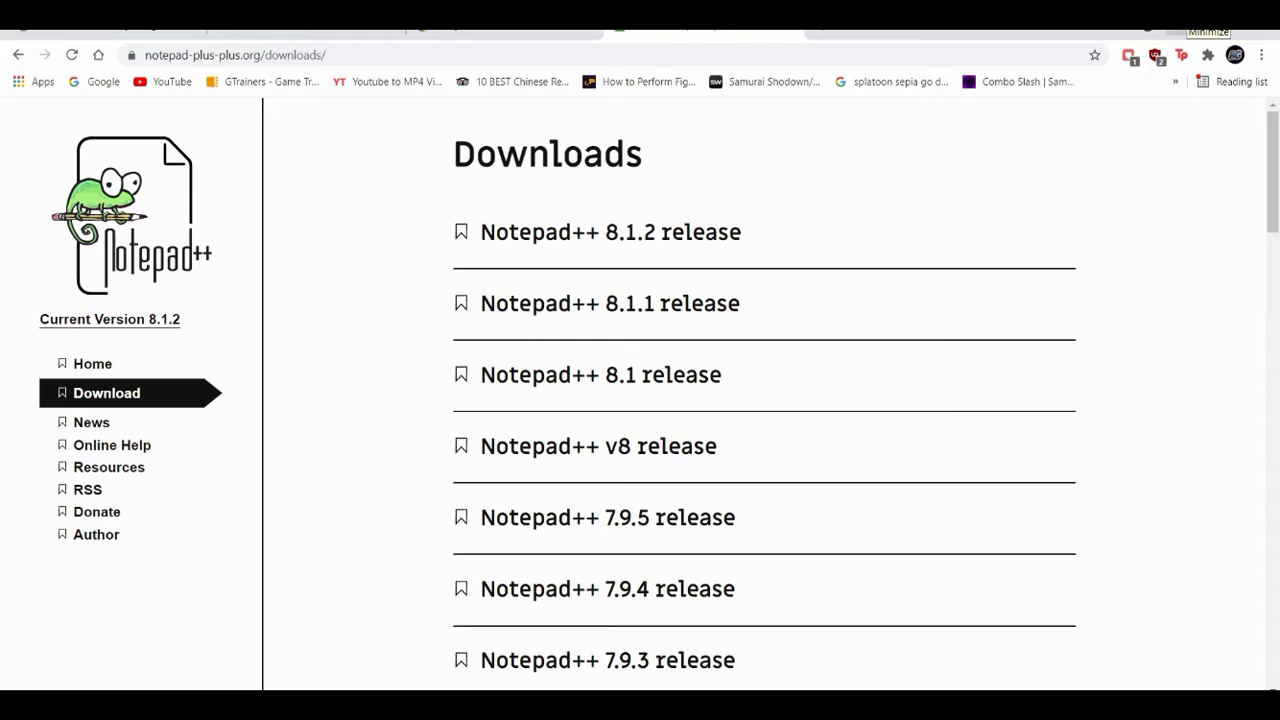
left_click(1205, 30)
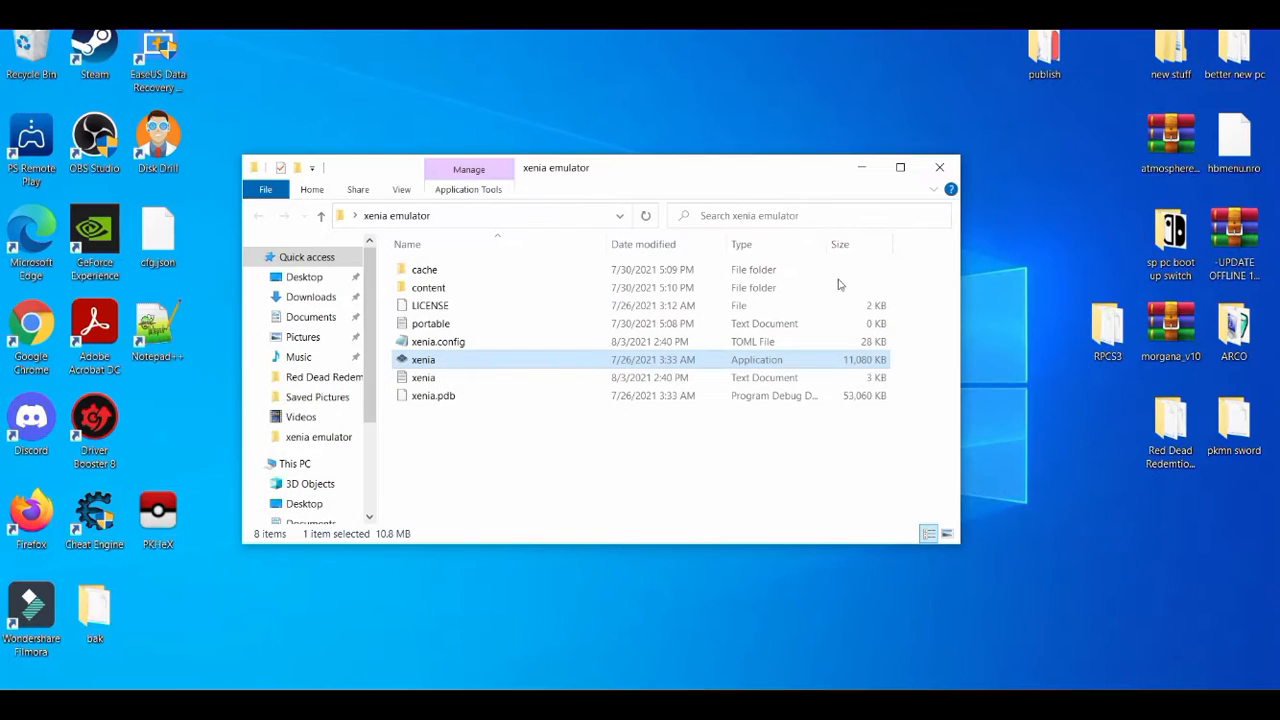
left_click(443, 343)
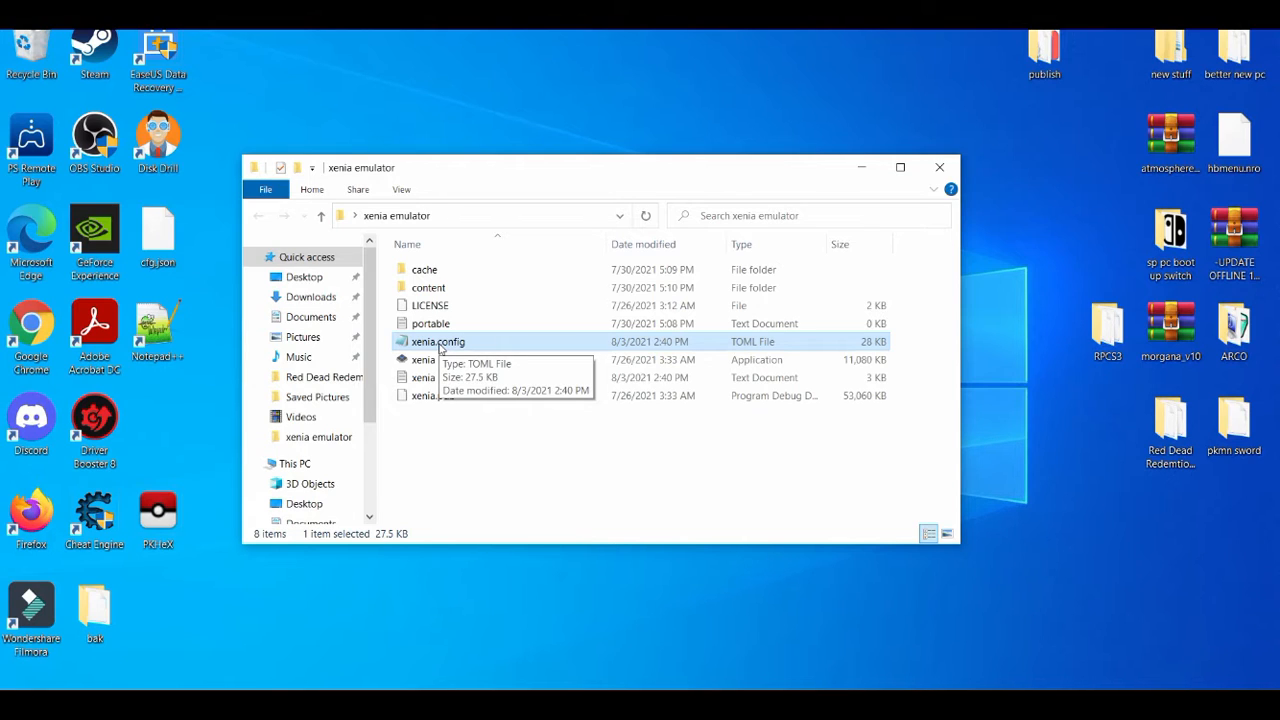
right_click(441, 347)
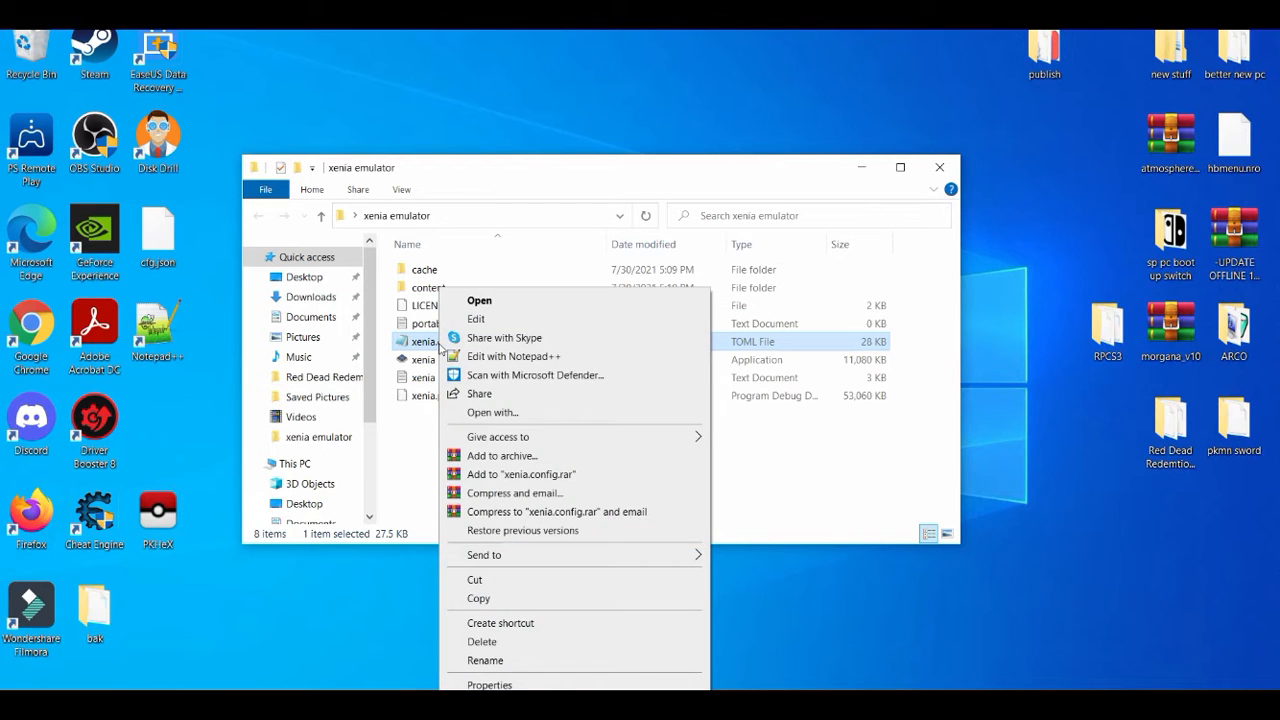
left_click(497, 362)
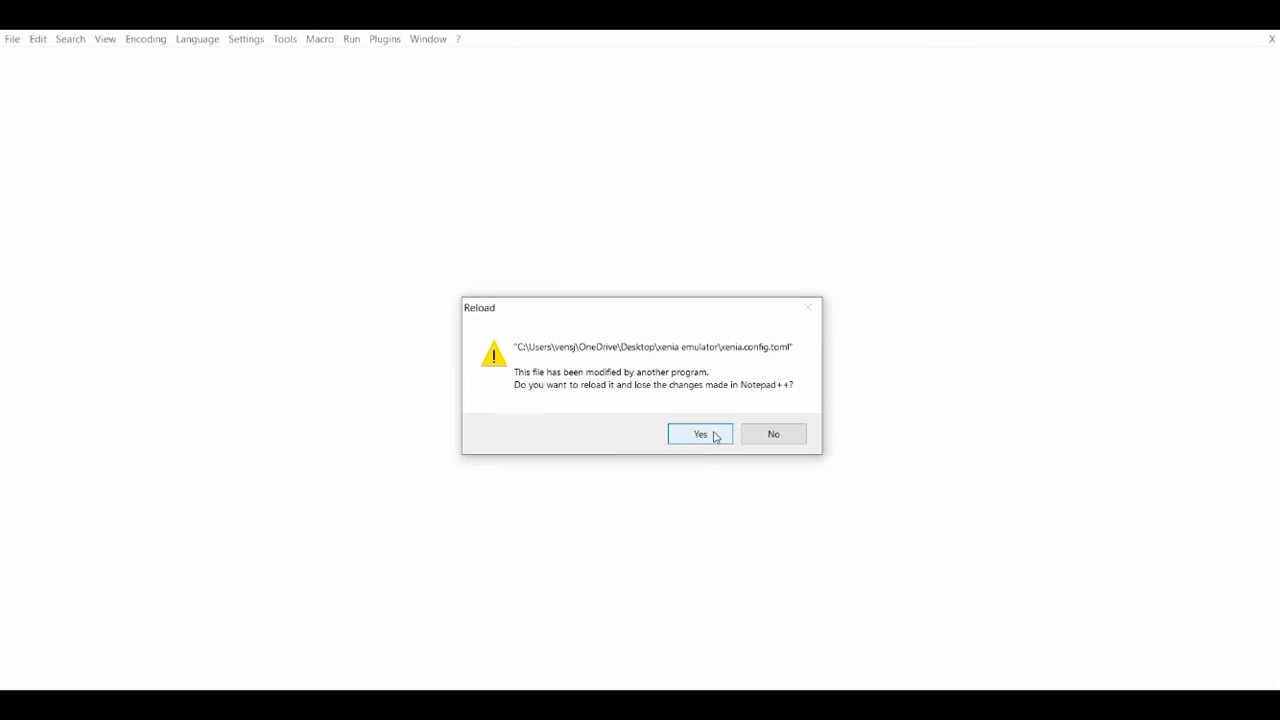
left_click(700, 434)
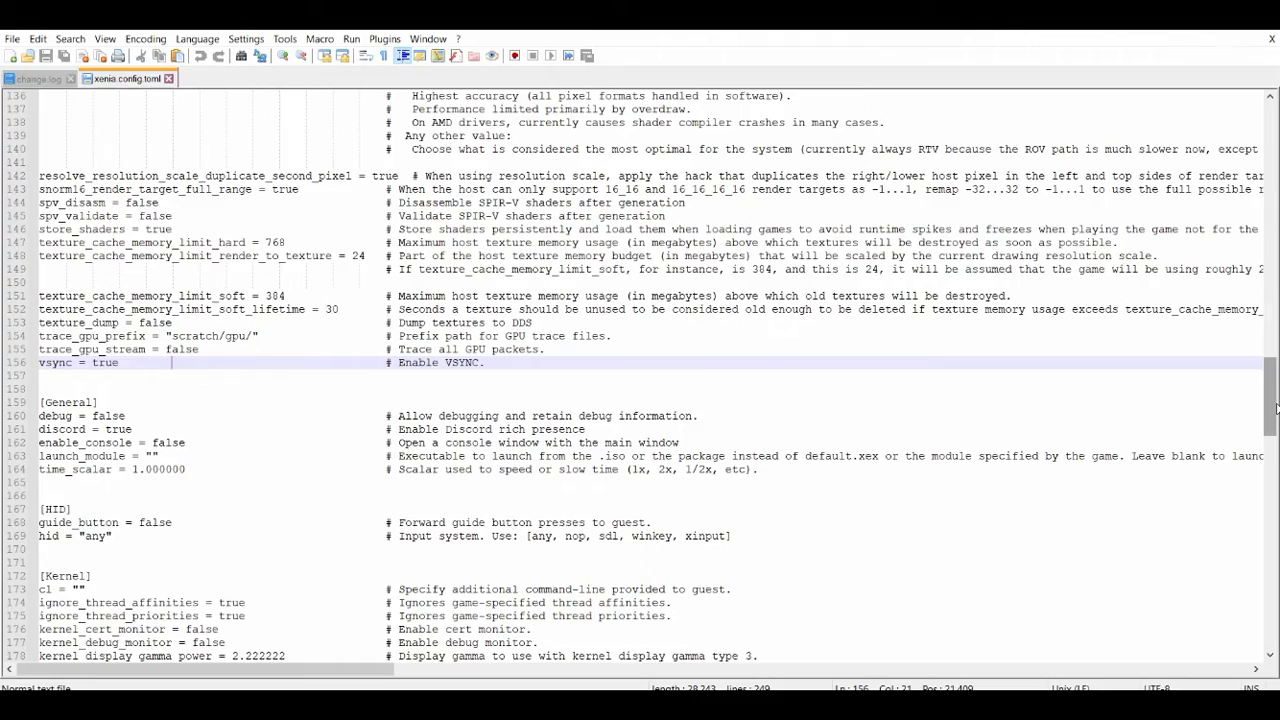
Look through the config file's sections, from the APU and CPU settings down to XConfig and back to D3D12.
left_click_drag(1276, 407, 1276, 145)
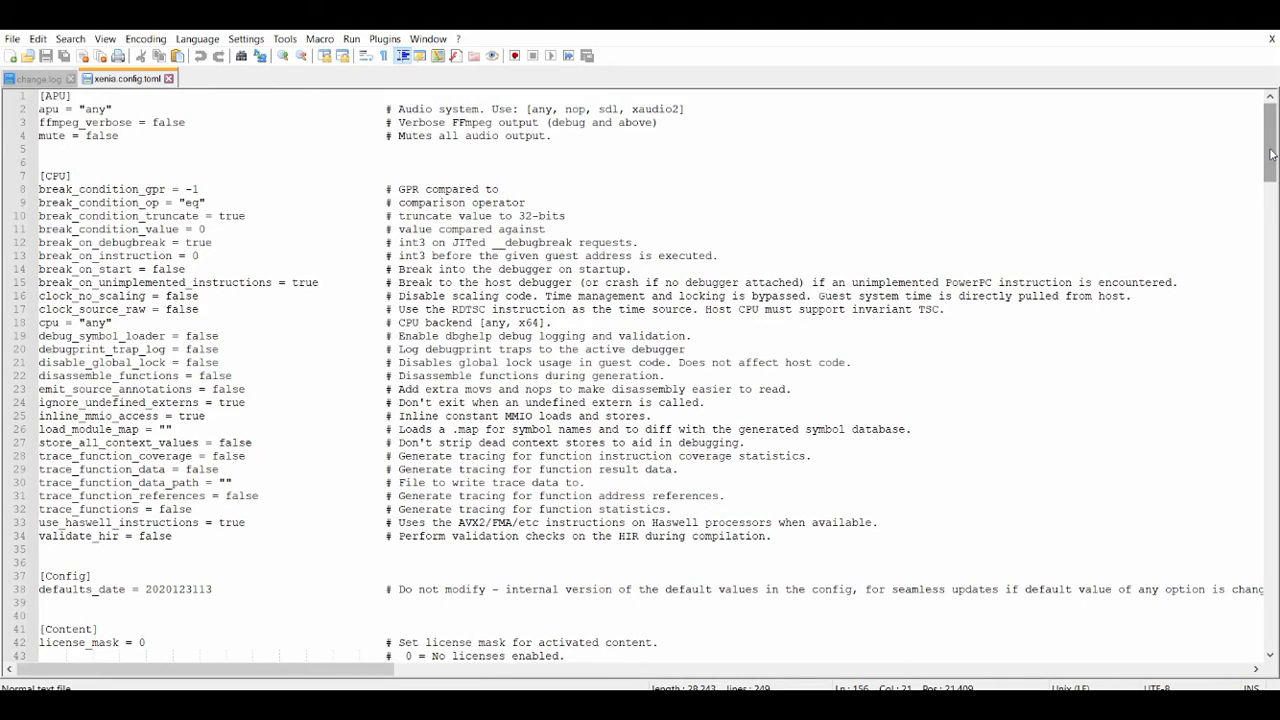
left_click_drag(1272, 153, 1268, 203)
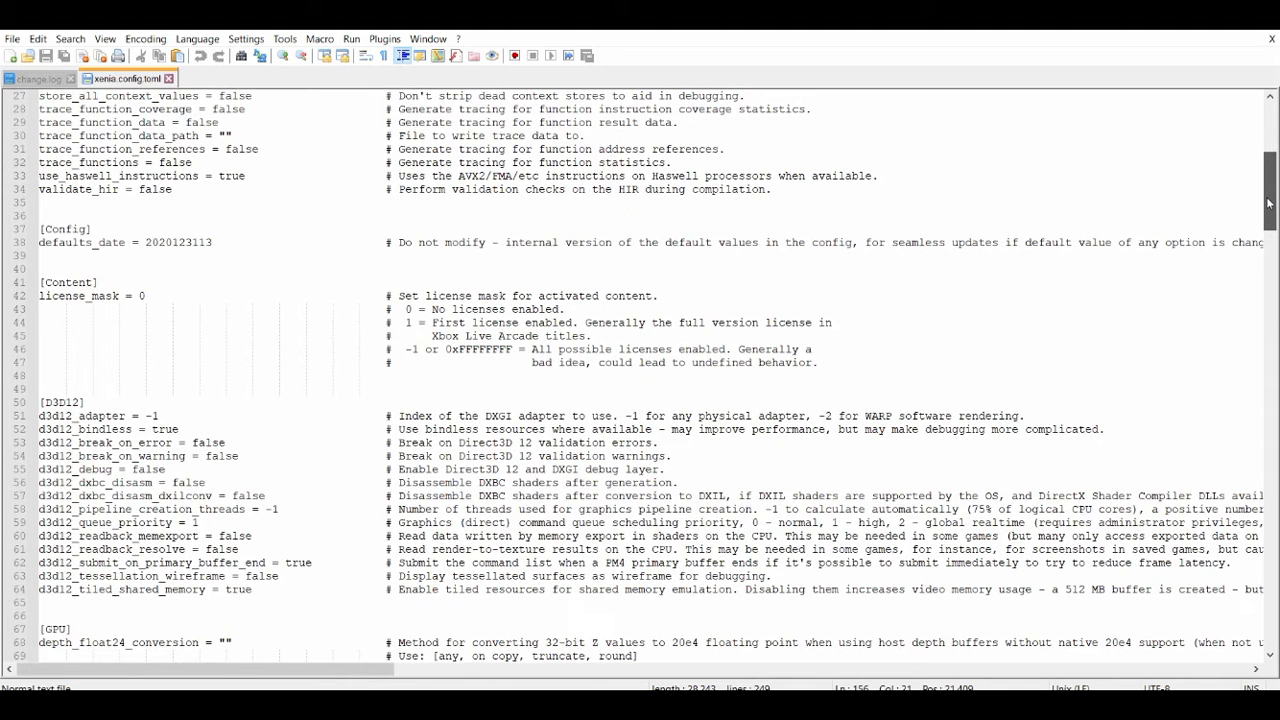
left_click_drag(1268, 203, 1268, 237)
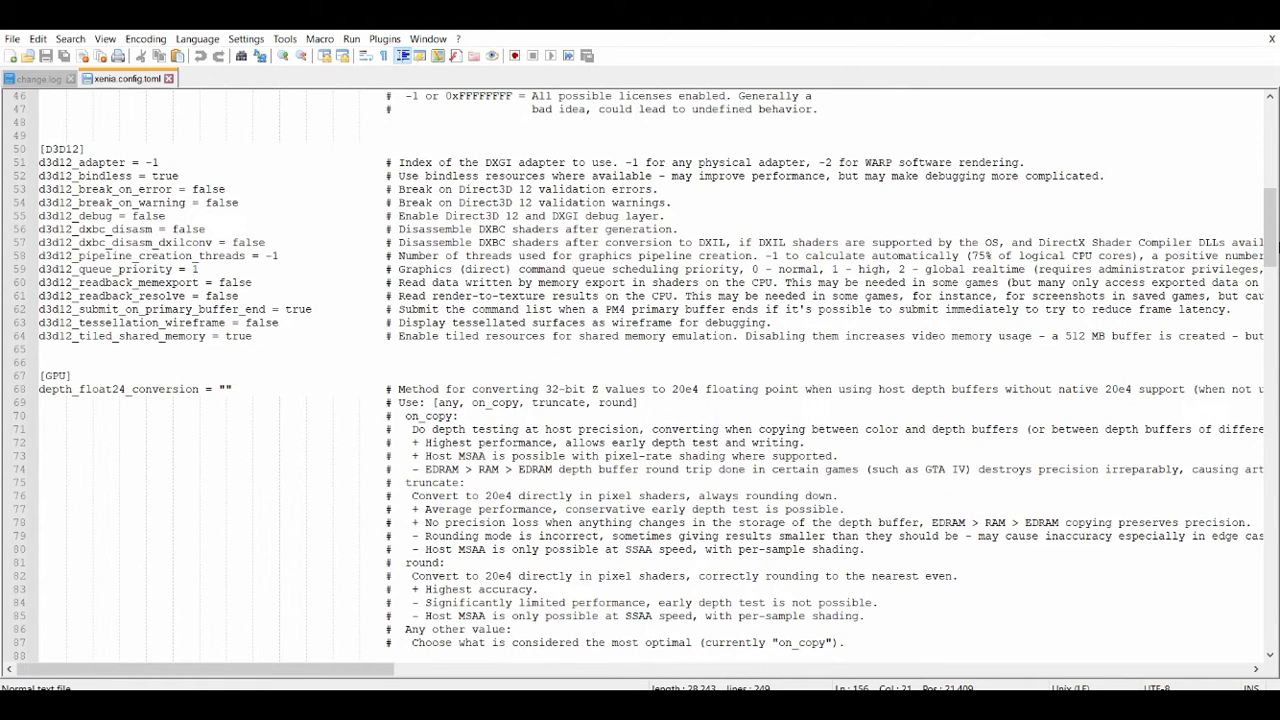
left_click_drag(1271, 245, 1247, 519)
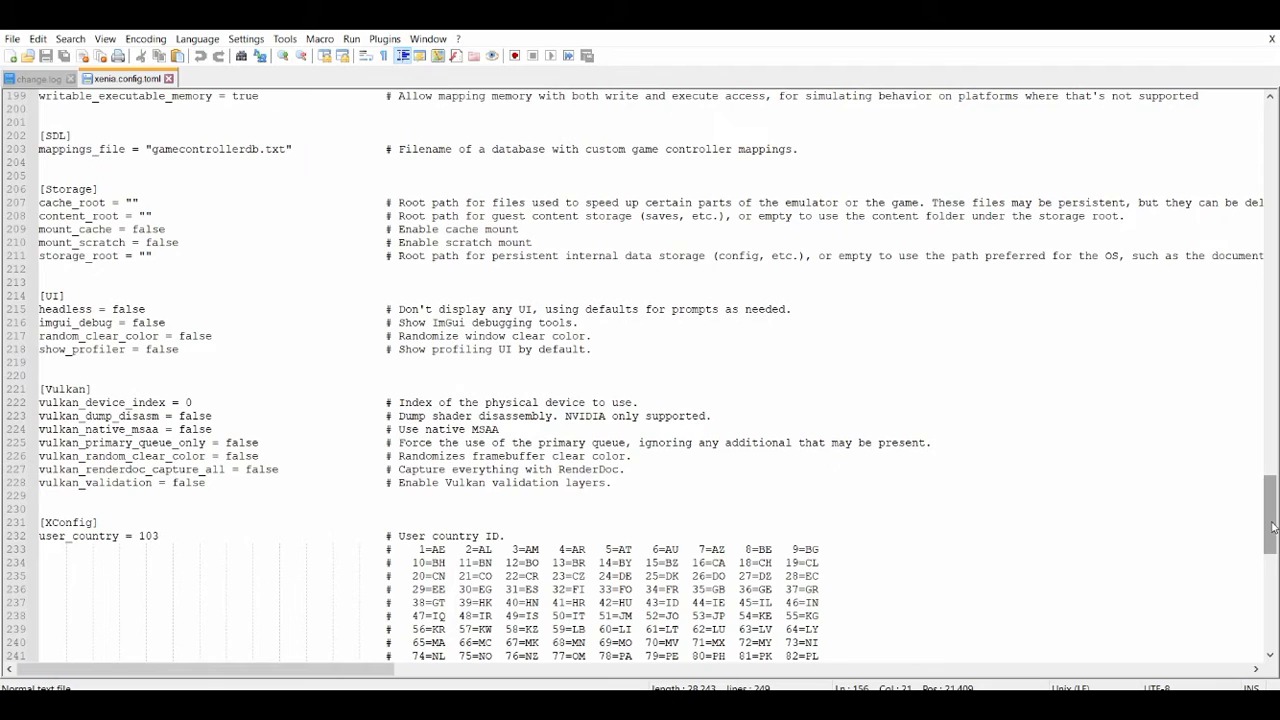
left_click_drag(1272, 525, 1276, 237)
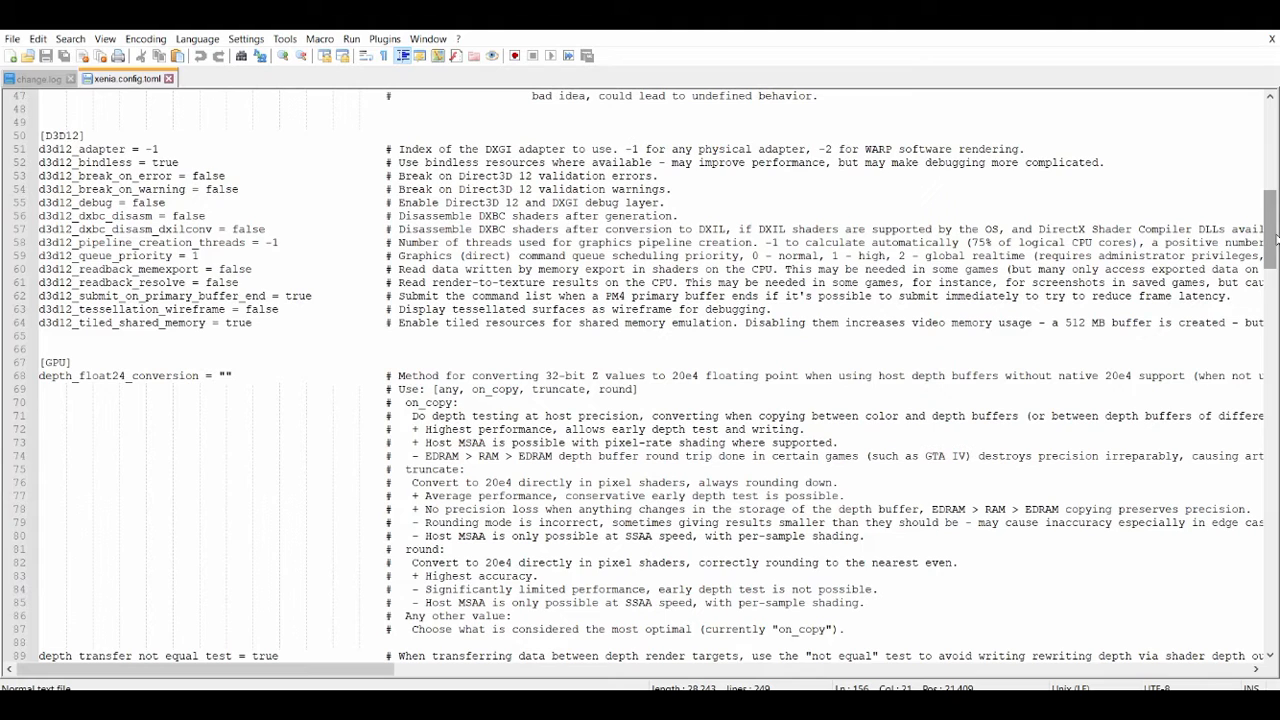
Search the config file for "reso" and go through the matches as far as the resolution scale setting.
key("ctrl+f")
type("resoul")
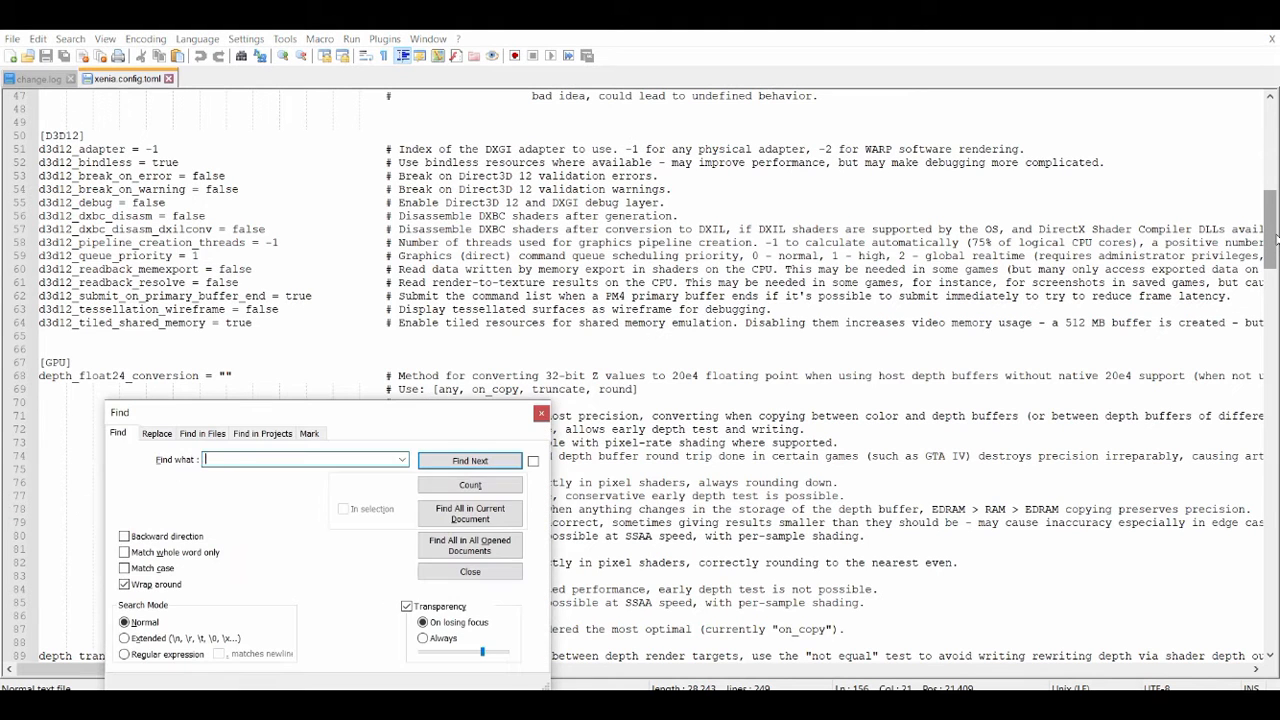
type("tion")
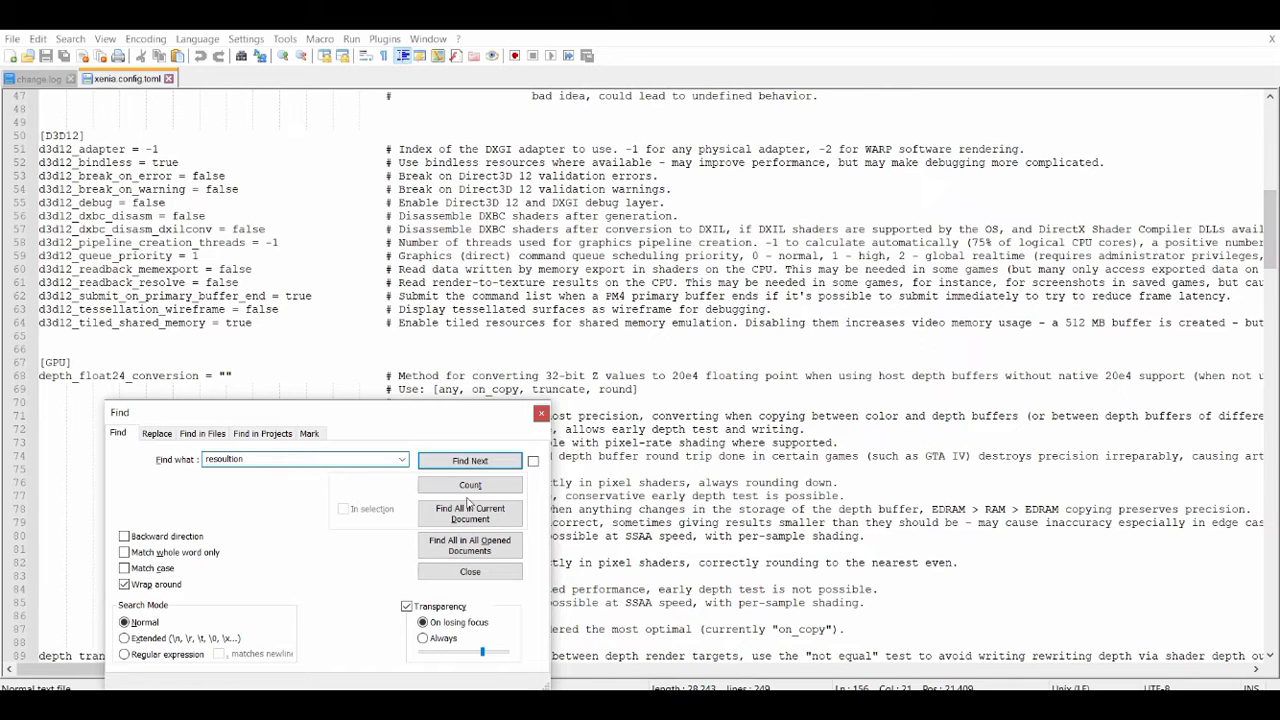
left_click(466, 464)
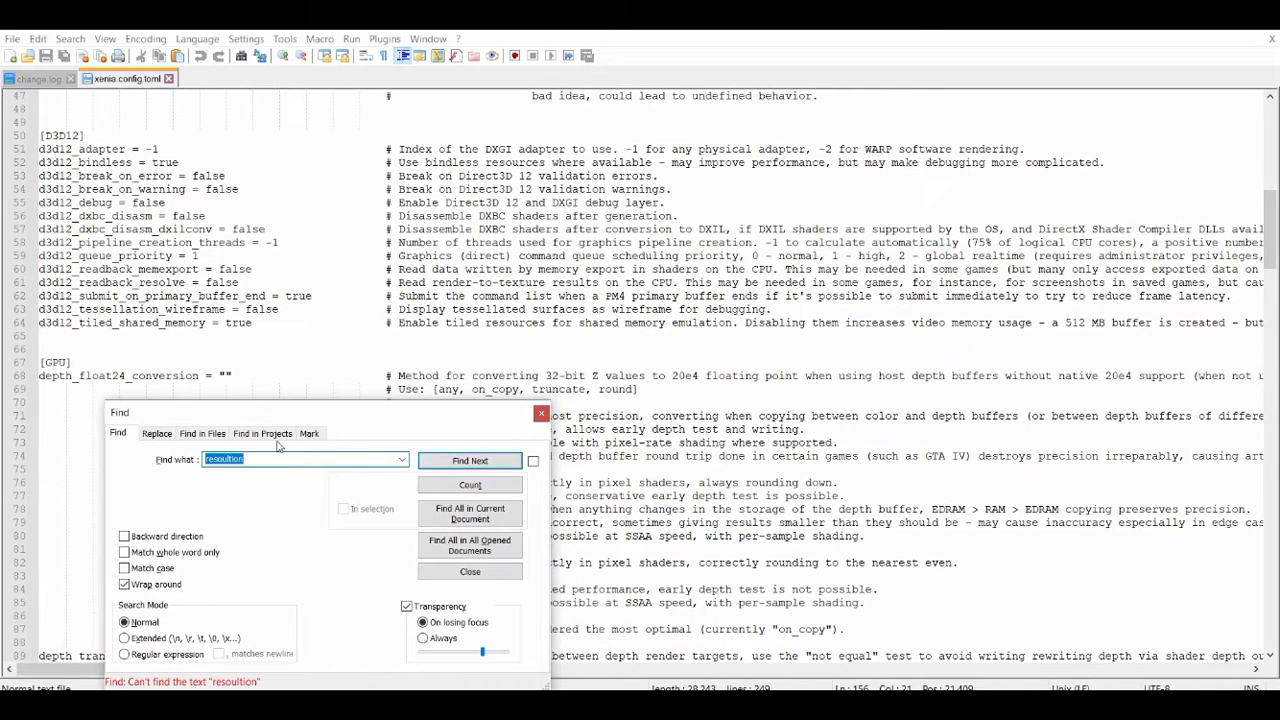
key("BackSpace")
type("reso")
left_click(471, 461)
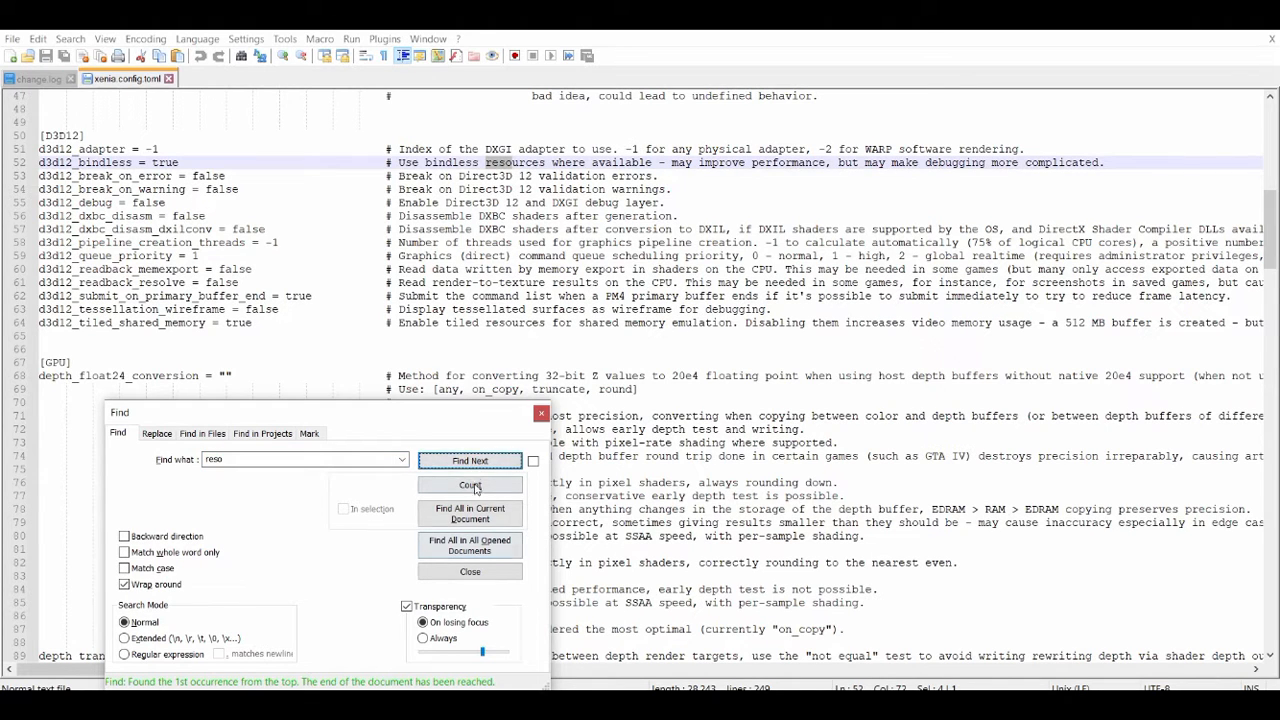
left_click(473, 462)
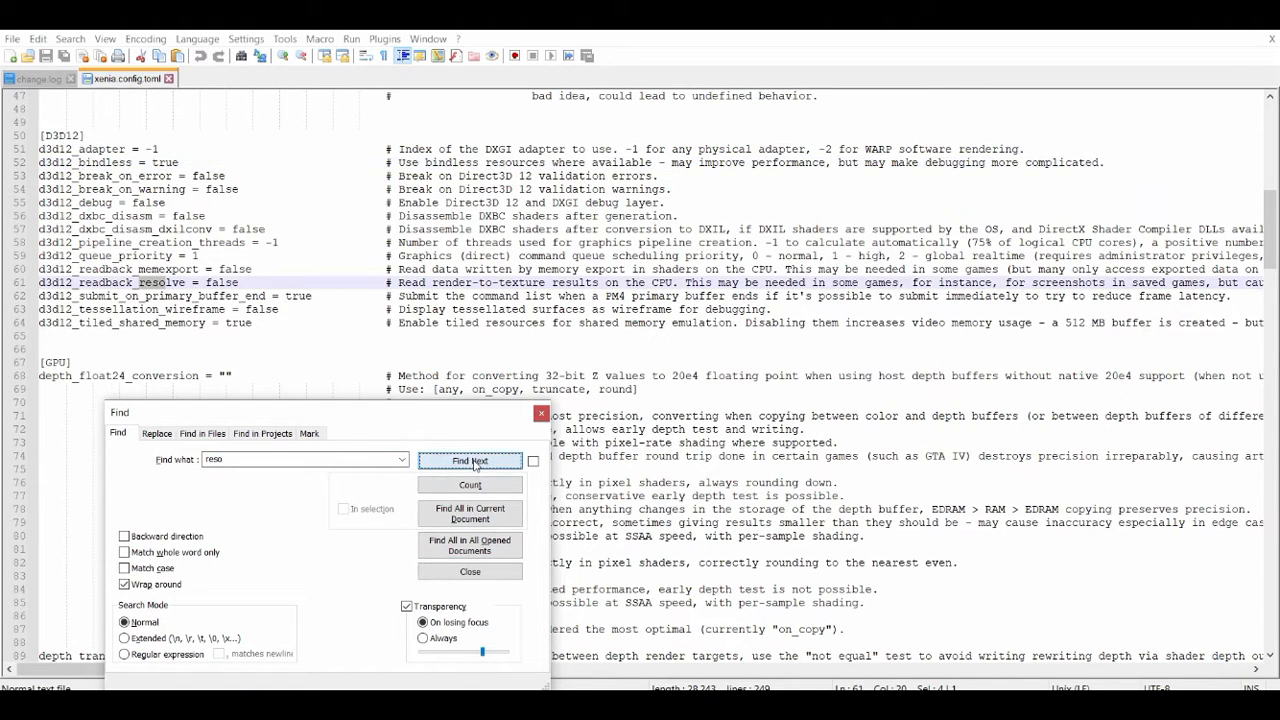
left_click(471, 461)
left_click(472, 461)
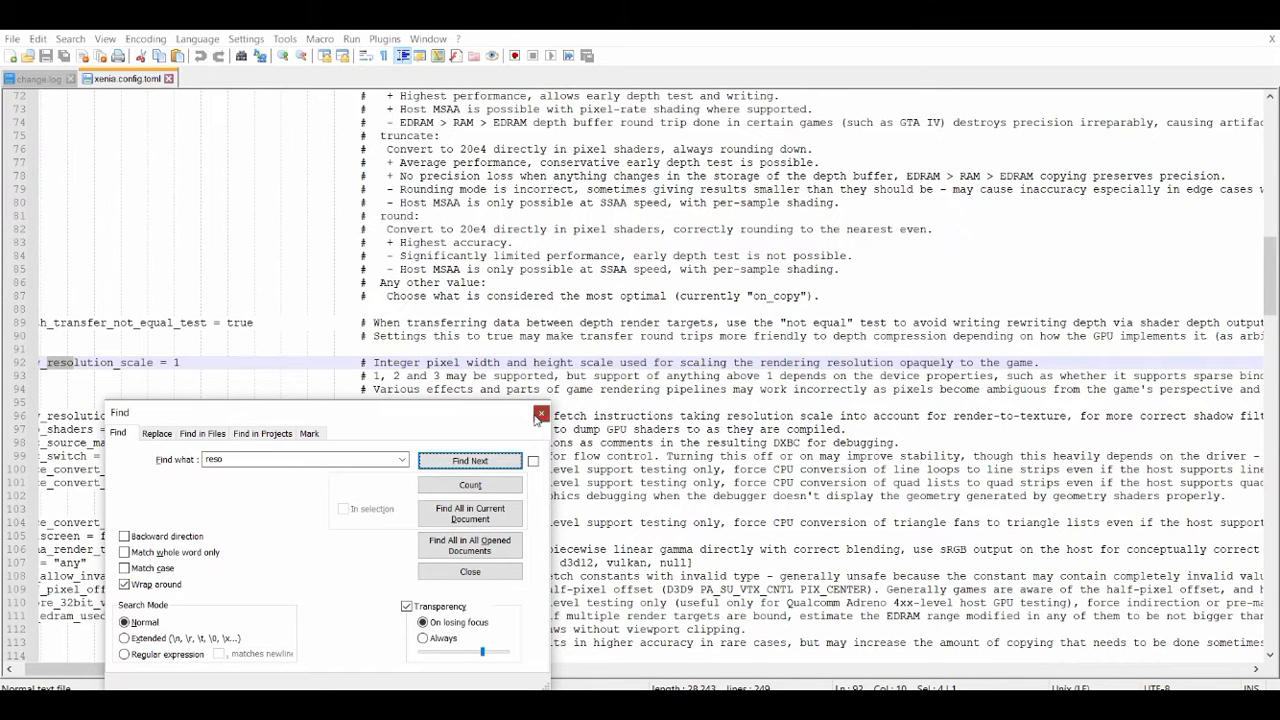
left_click(541, 413)
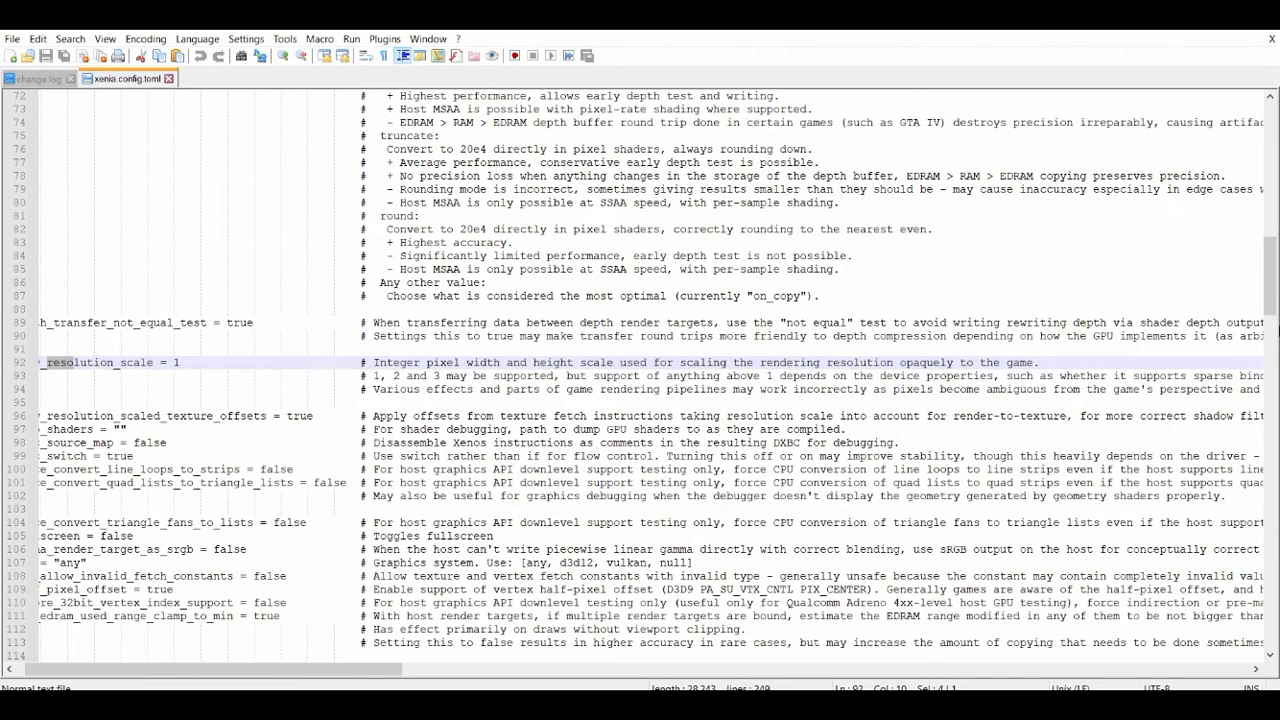
Examine the resolution scale notes and locate the vsync setting at the end of the GPU section.
left_click_drag(1274, 280, 1272, 295)
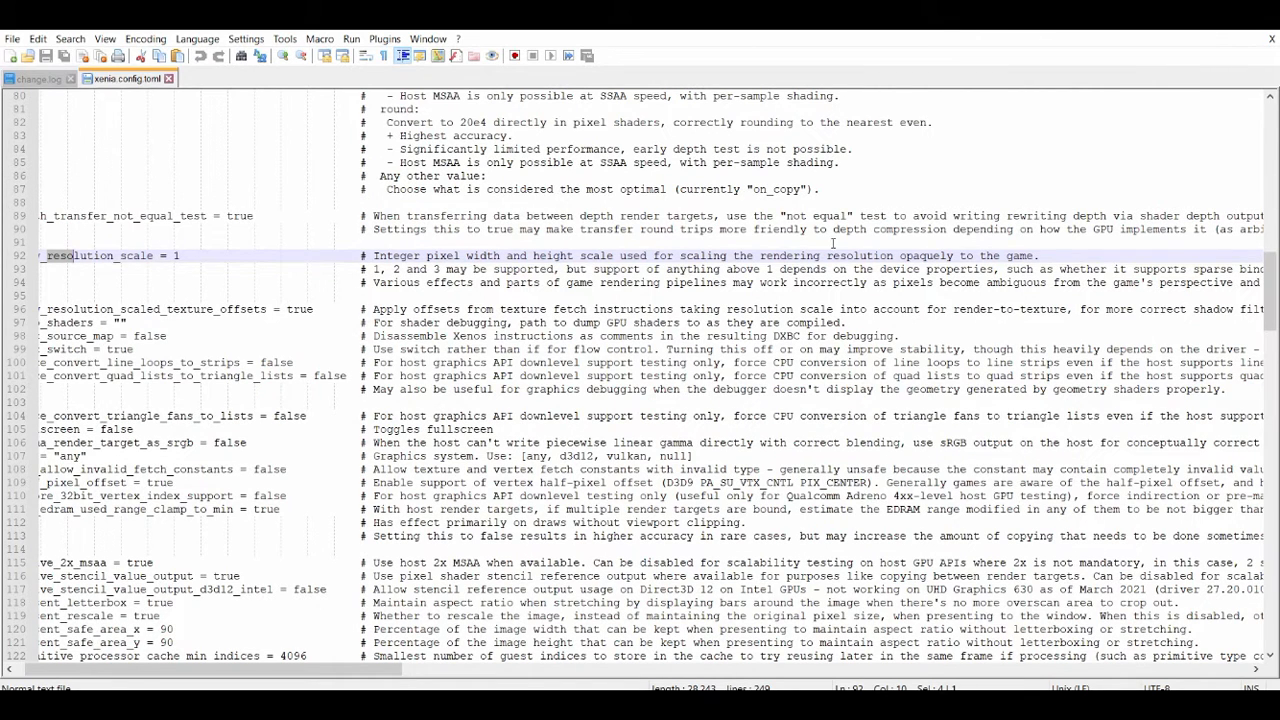
left_click(228, 270)
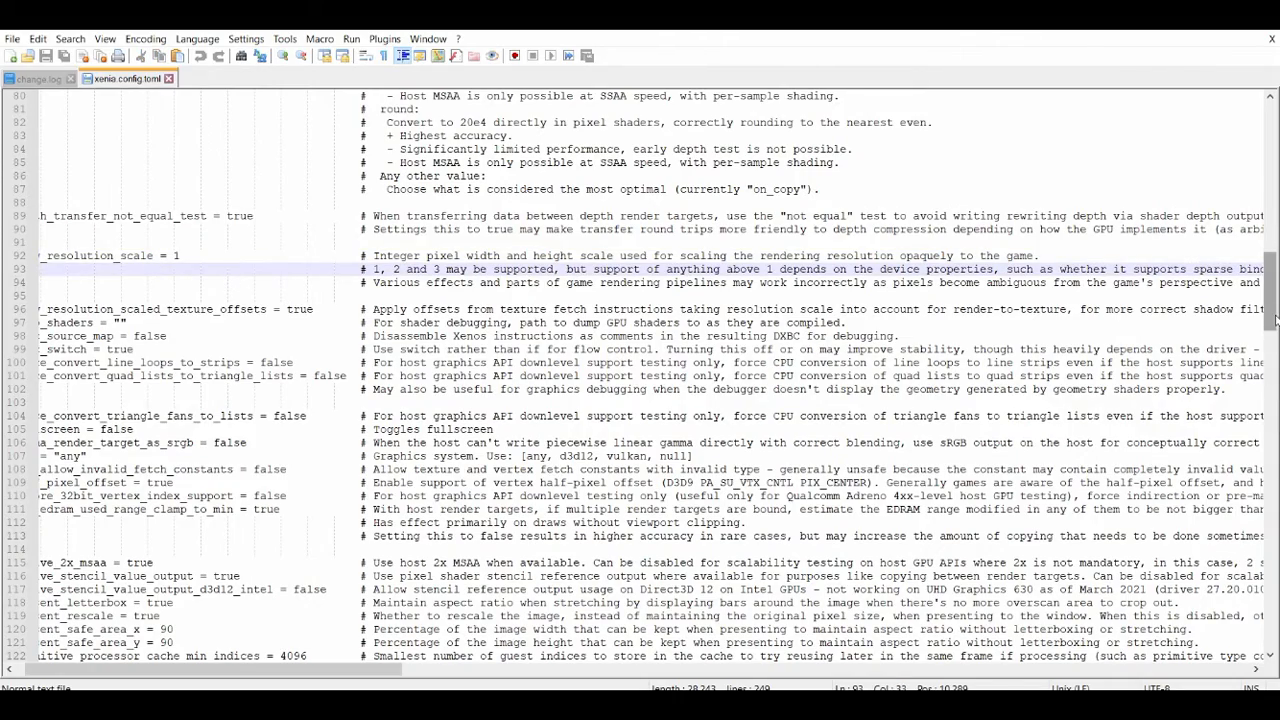
left_click_drag(1274, 318, 1275, 418)
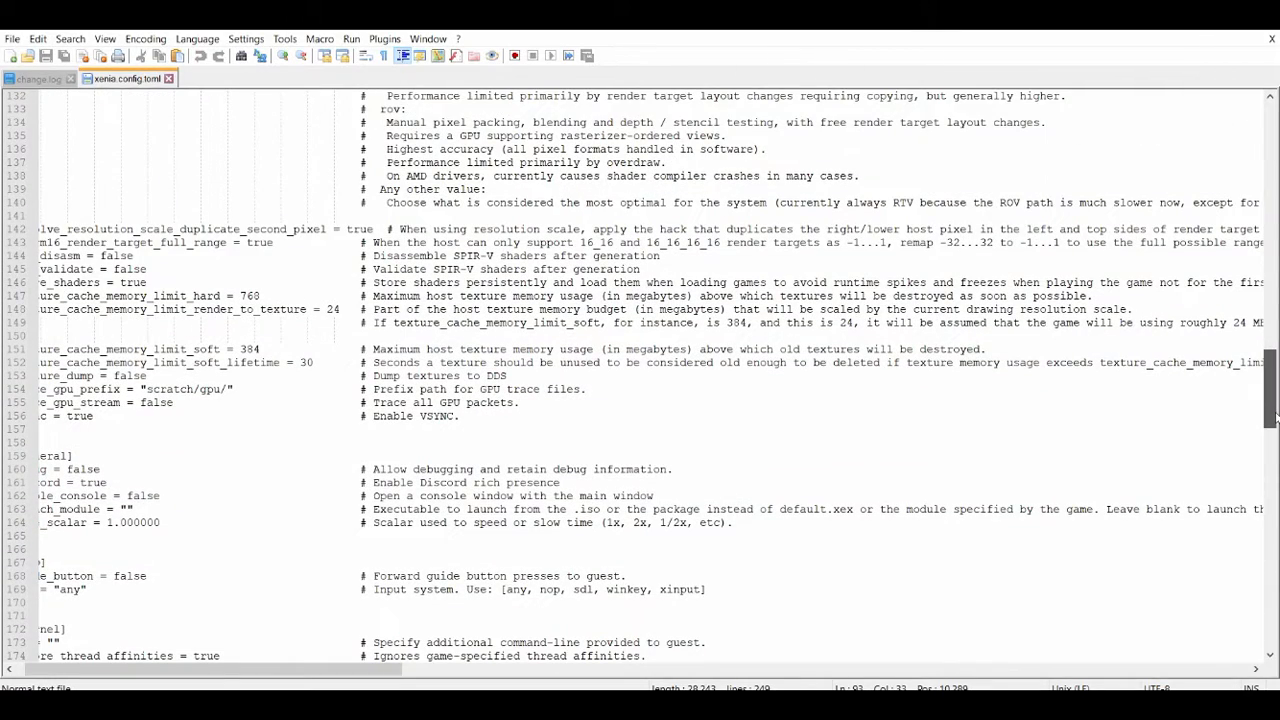
left_click_drag(340, 677, 268, 676)
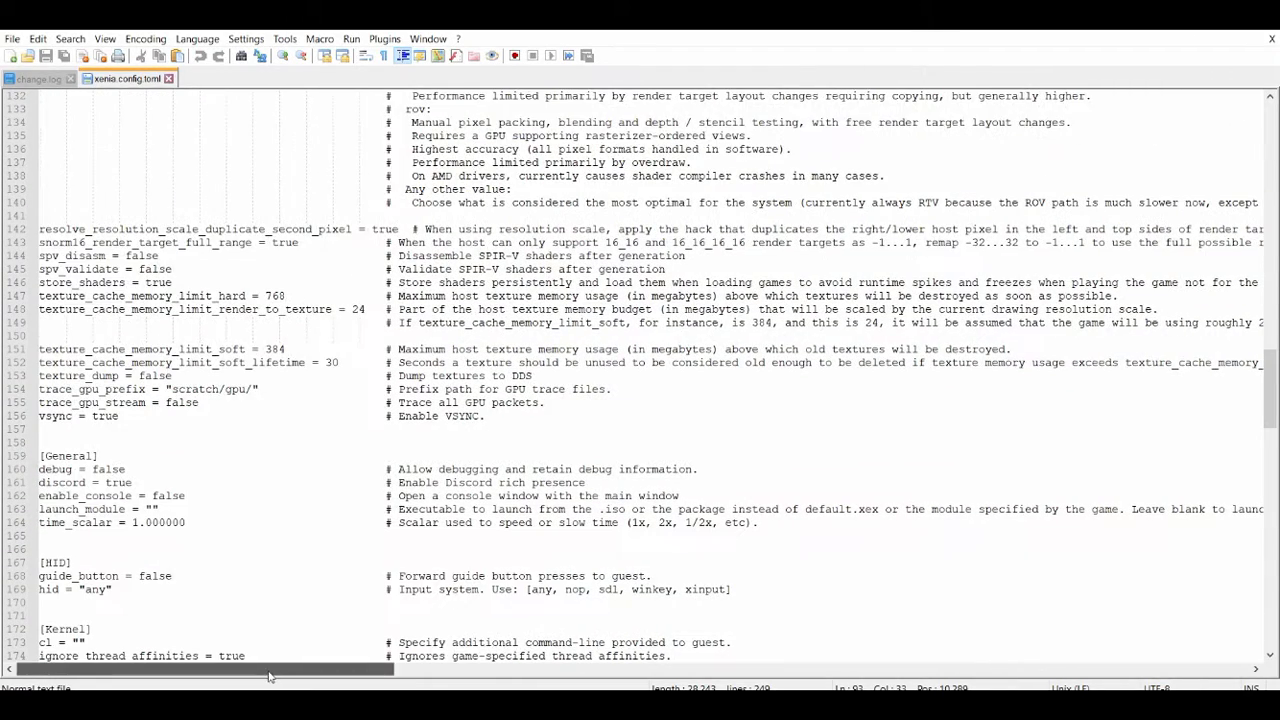